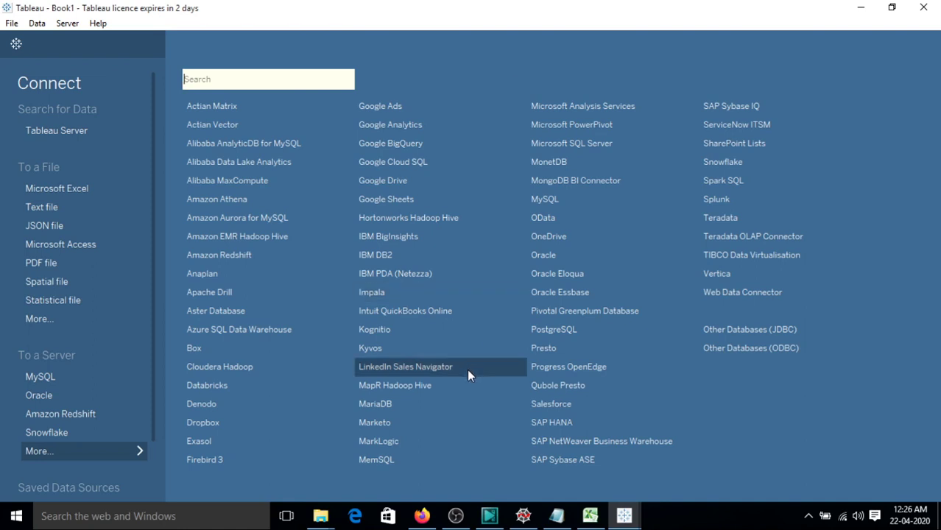
Inspect the Snowflake account web address in the browser's worksheet page
left_click(422, 516)
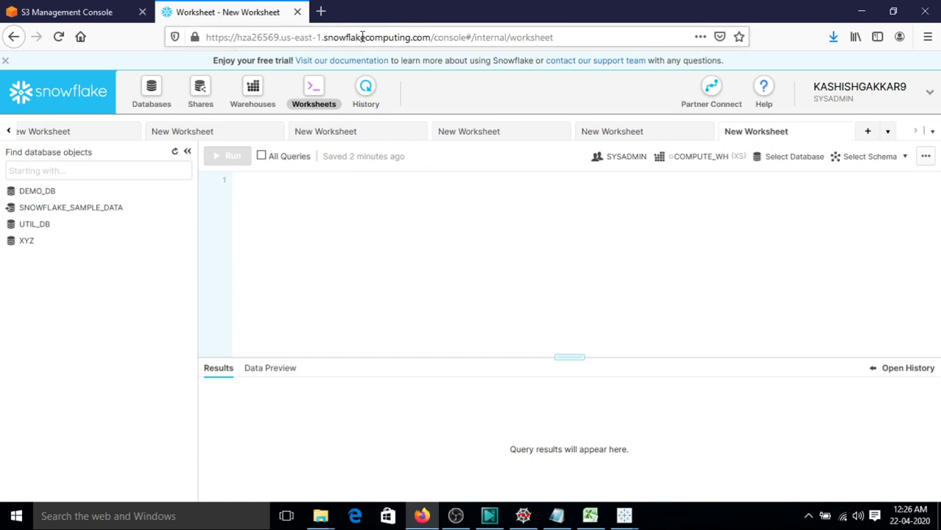
left_click(360, 37)
left_click(404, 37)
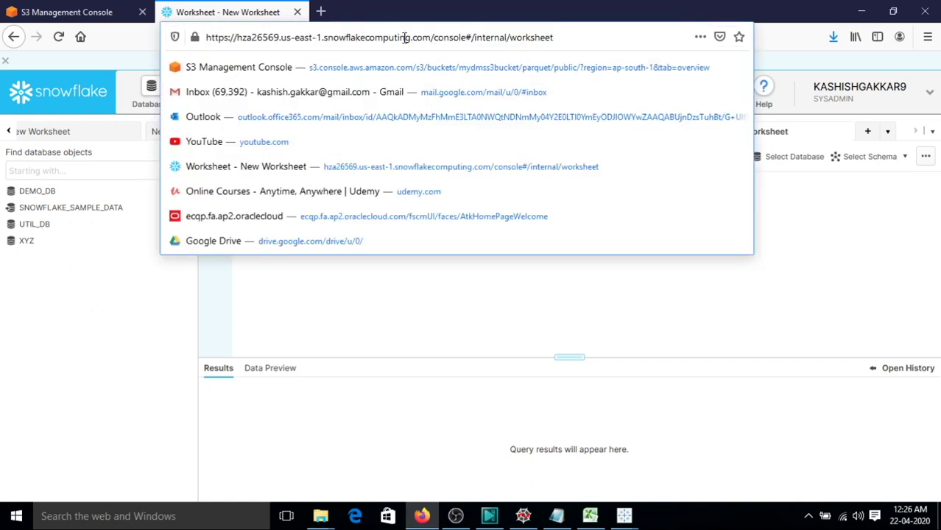
left_click(430, 313)
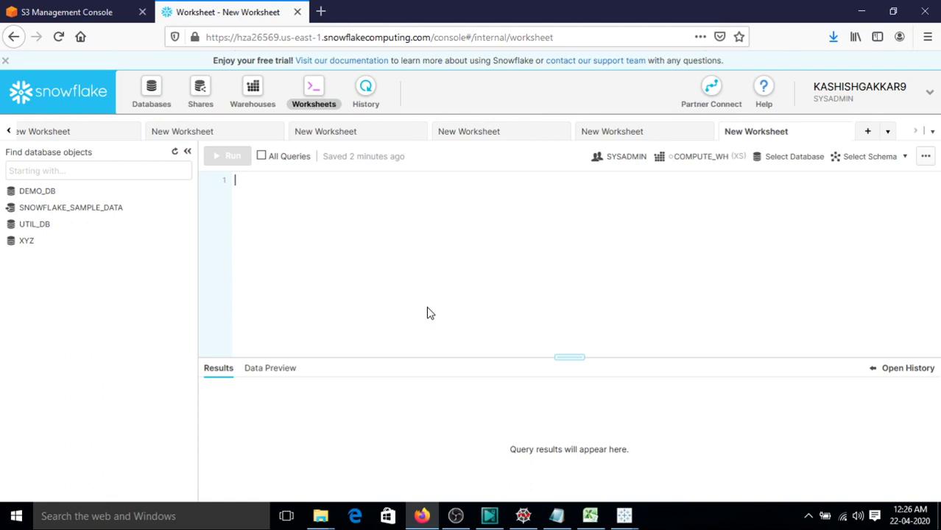
Open Tableau's Snowflake sign-in form and select the account part of the server address
mouse_move(623, 514)
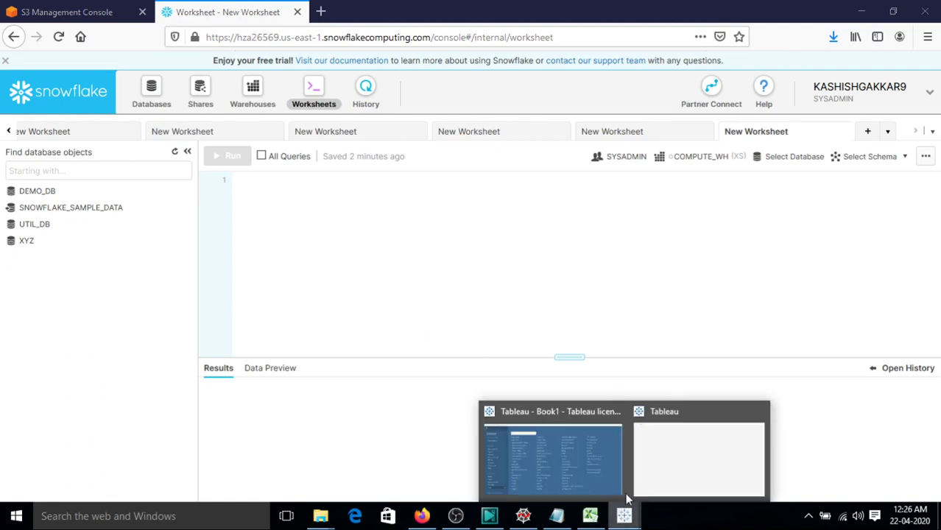
left_click(595, 459)
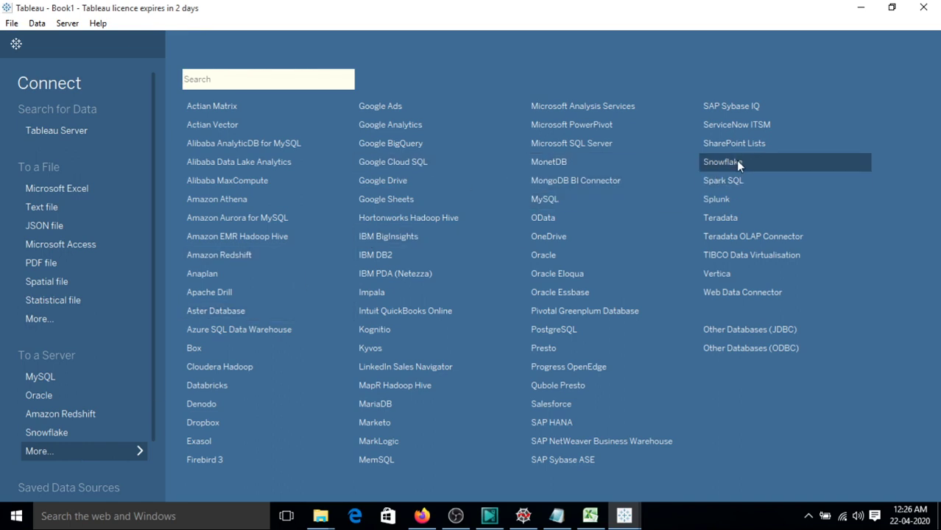
left_click(413, 156)
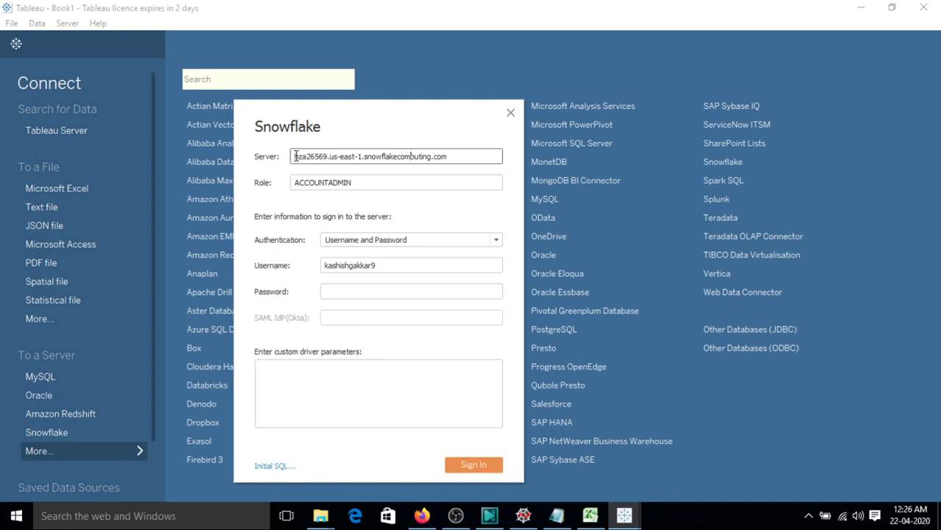
left_click_drag(295, 156, 425, 158)
In Firefox, select the account and region part of the Snowflake host name
left_click(467, 292)
left_click(421, 515)
left_click(266, 36)
left_click(272, 37)
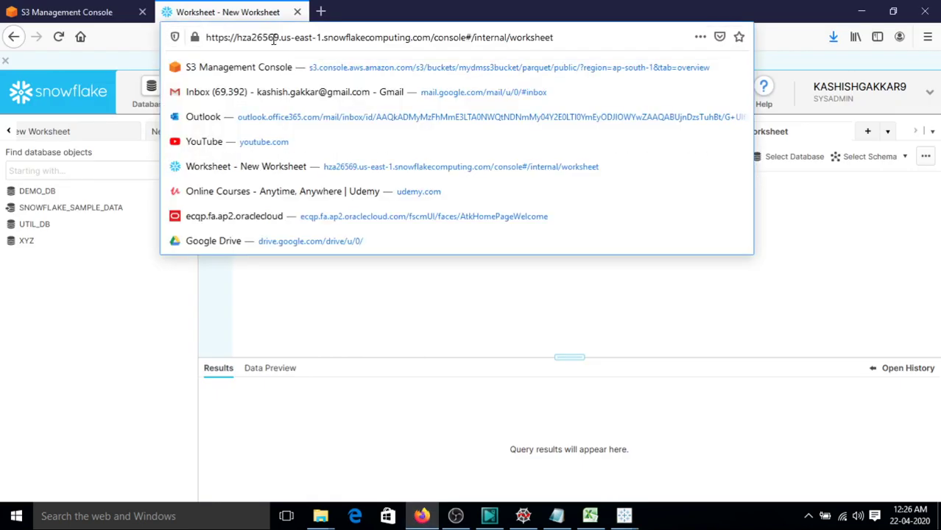
left_click_drag(237, 38, 430, 40)
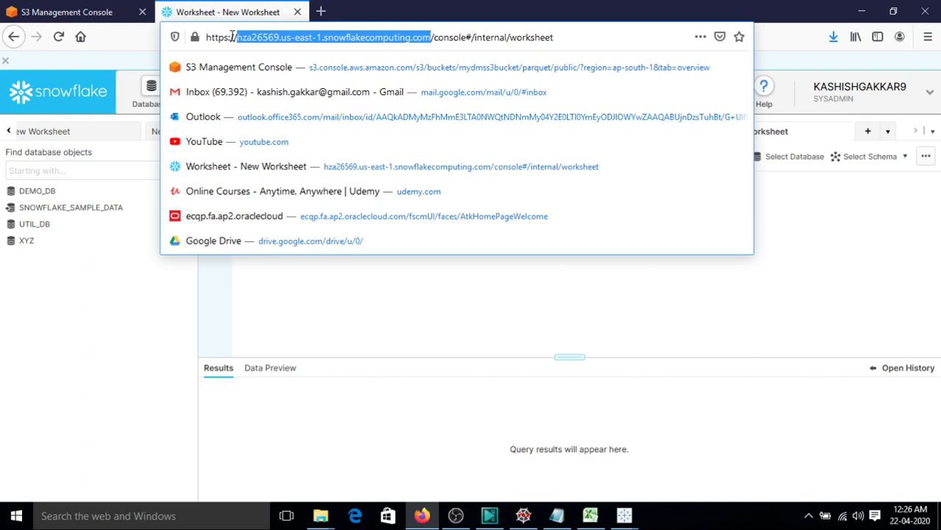
left_click_drag(237, 37, 357, 37)
Check the account identifier and snowflakecomputing parts of the host, then return to Tableau
left_click(293, 37)
left_click_drag(237, 37, 279, 37)
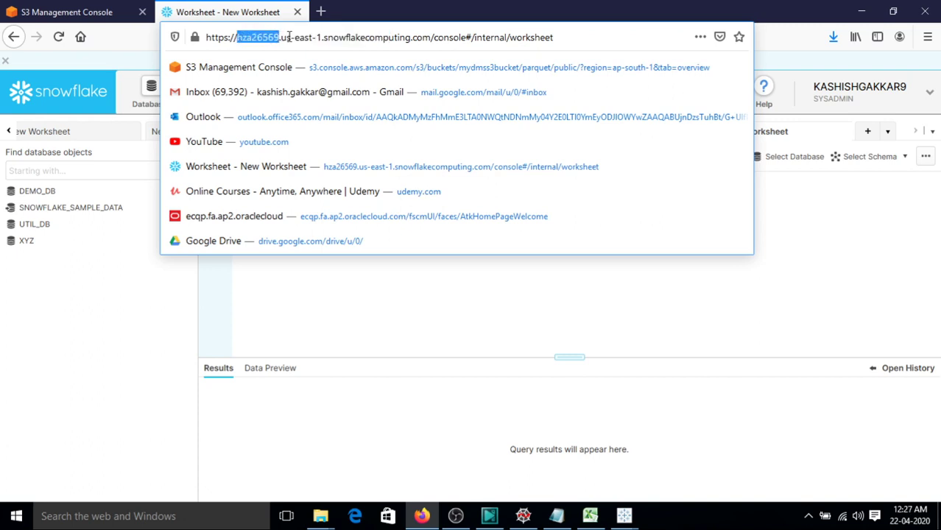
left_click(287, 37)
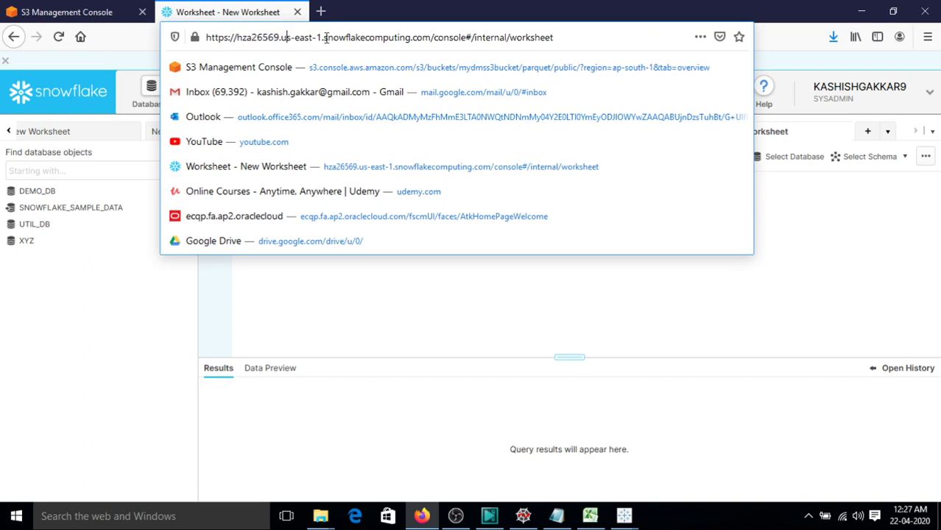
left_click_drag(325, 37, 234, 37)
left_click(416, 37)
left_click(624, 517)
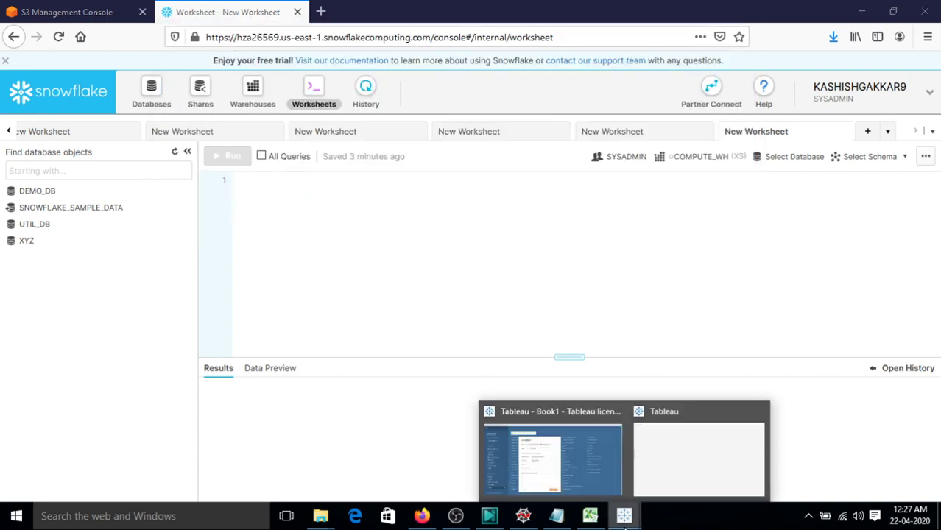
Confirm the ACCOUNTADMIN role and keep Username and Password authentication
left_click(553, 442)
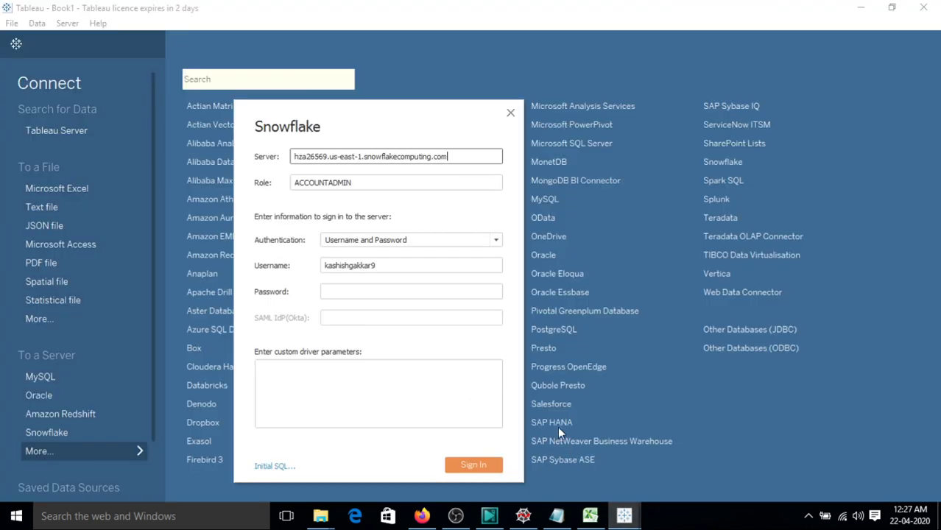
left_click(367, 186)
key("Home")
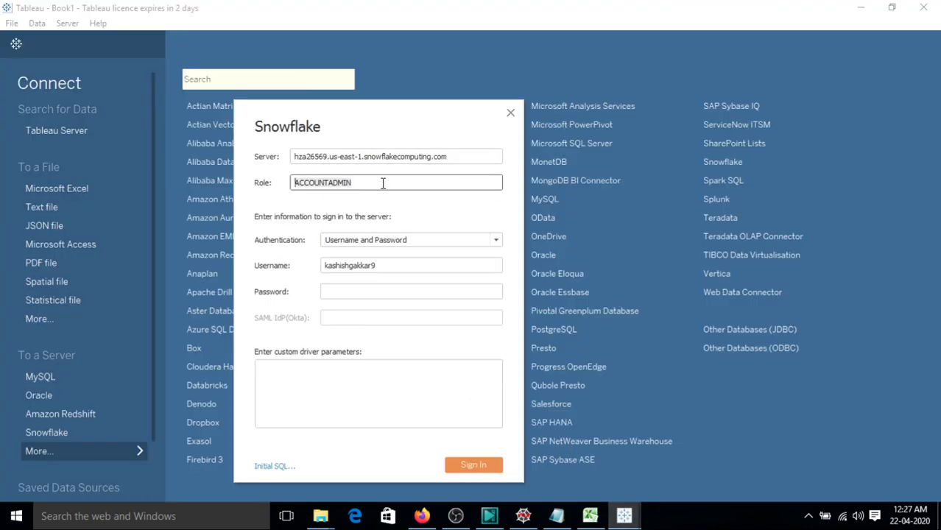
left_click(383, 184)
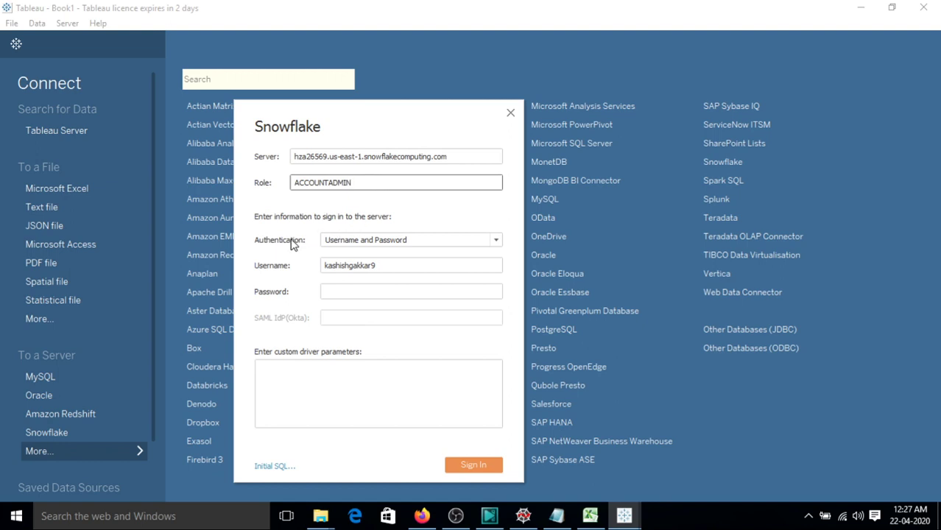
left_click(372, 242)
left_click(427, 224)
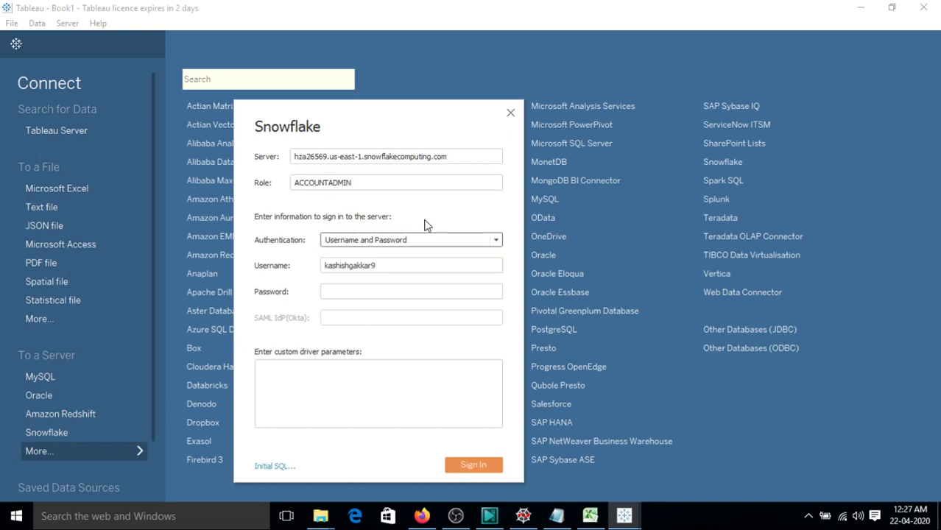
Enter the account password and attempt to sign in to Snowflake
left_click(397, 265)
left_click(391, 289)
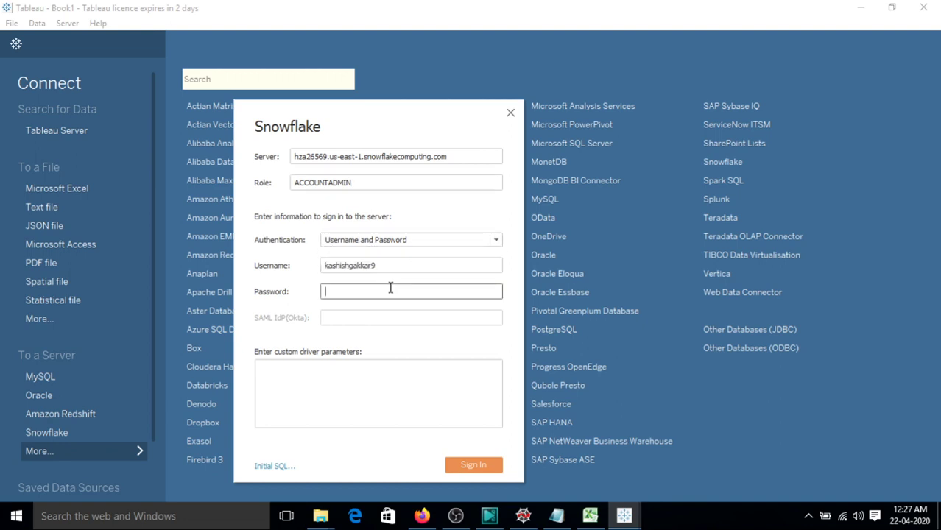
type("••••••••••")
left_click(475, 471)
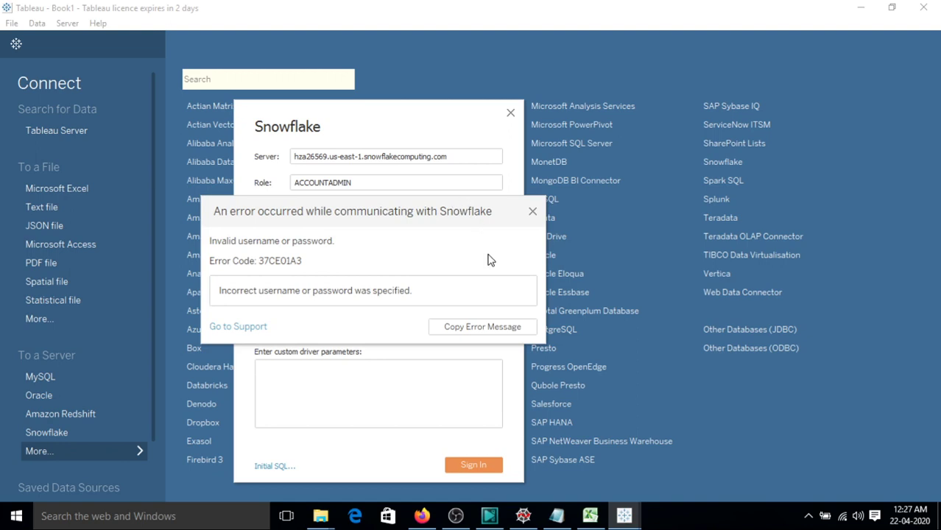
Dismiss the invalid username or password error and retype the password
left_click(533, 213)
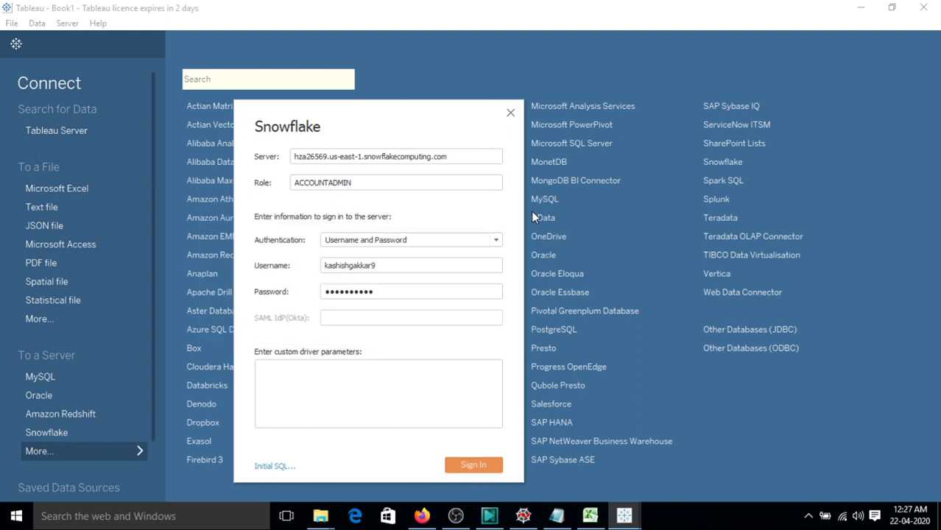
left_click(432, 288)
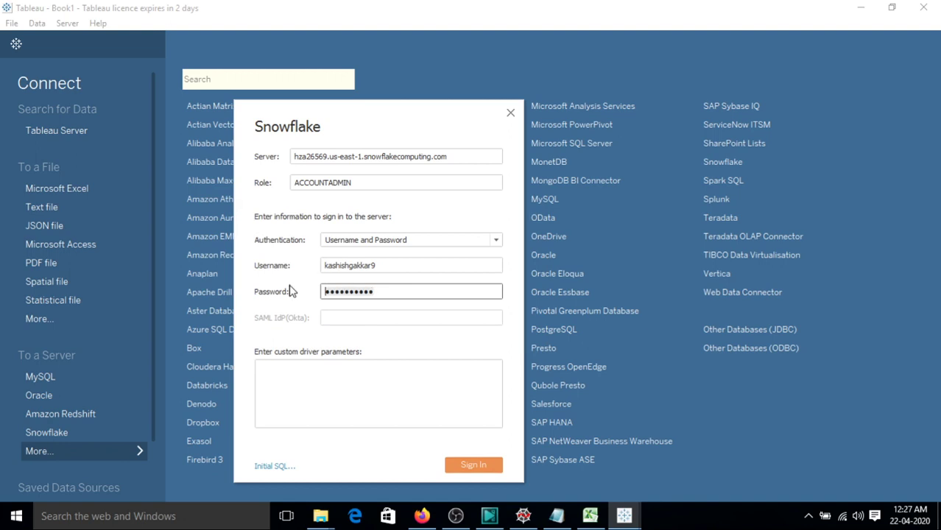
type("•••••••••••")
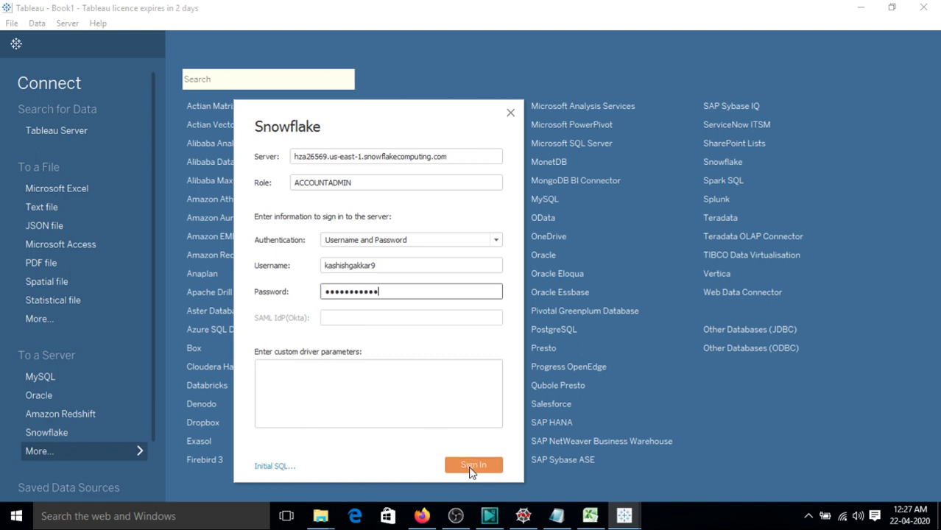
Sign in, then choose warehouse COMPUTE_WH and database XYZ
left_click(472, 467)
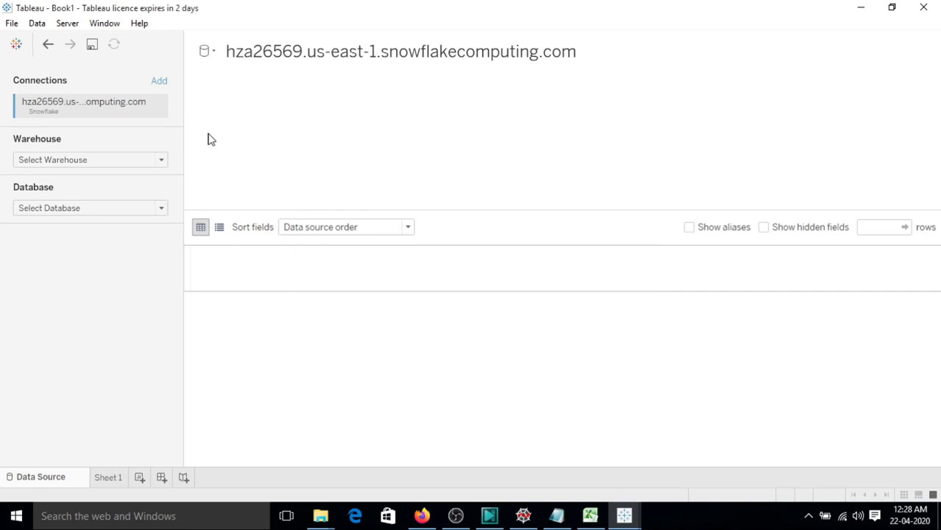
left_click(85, 160)
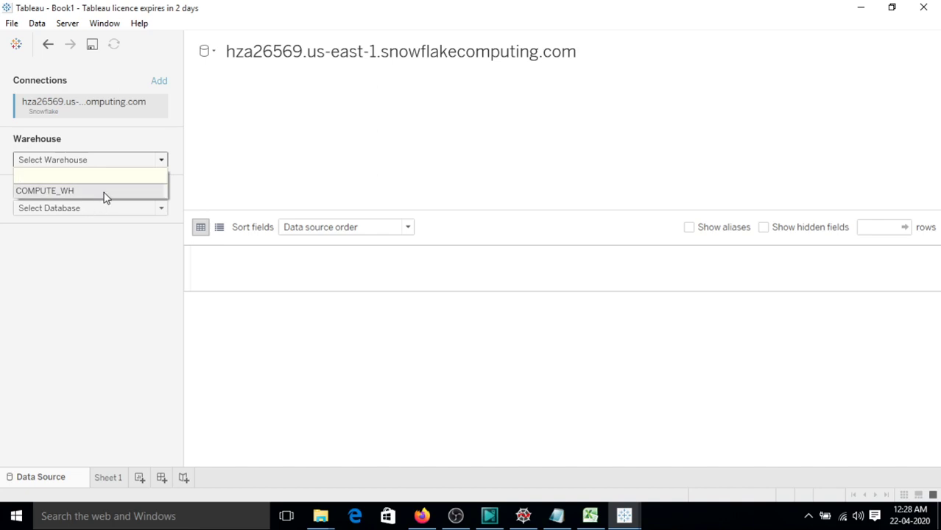
left_click(104, 193)
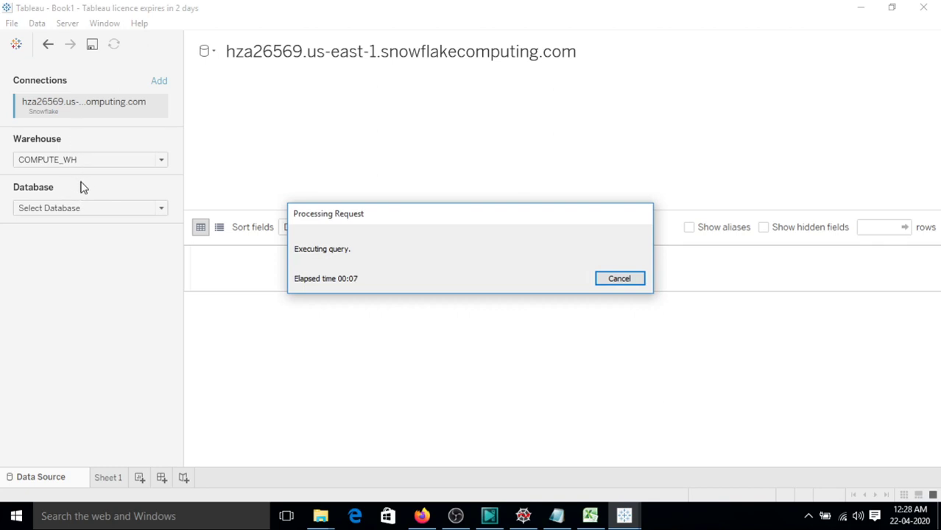
left_click(75, 208)
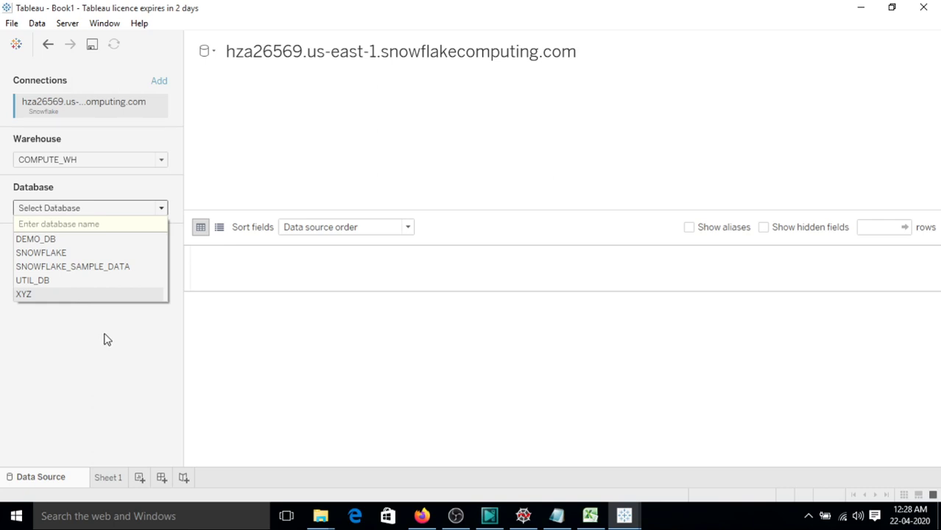
left_click(111, 294)
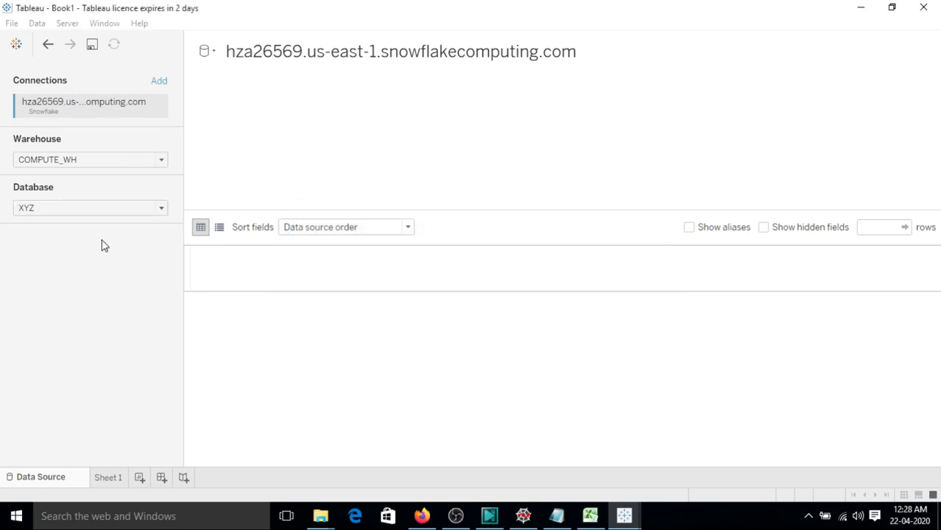
Try the TPCH_SF100 schema, then switch to TPCH_SF10
left_click(103, 209)
left_click(123, 209)
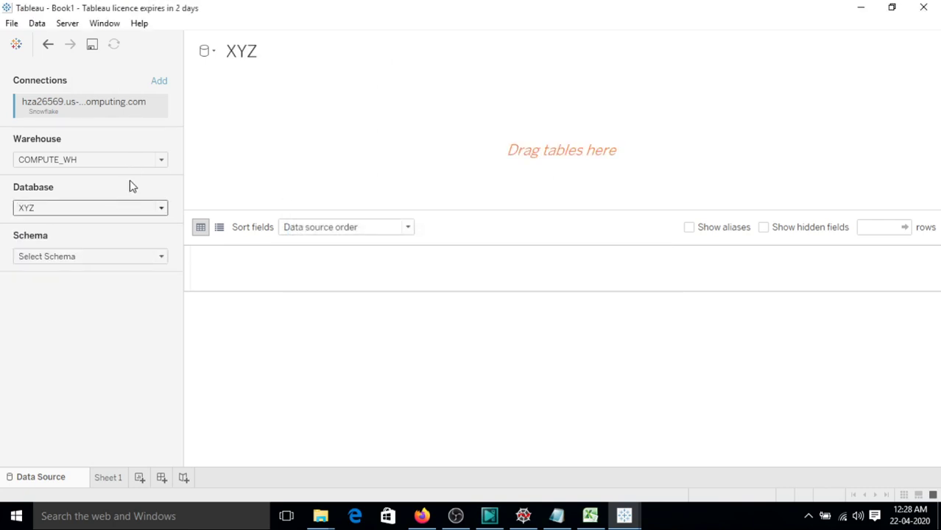
left_click(103, 256)
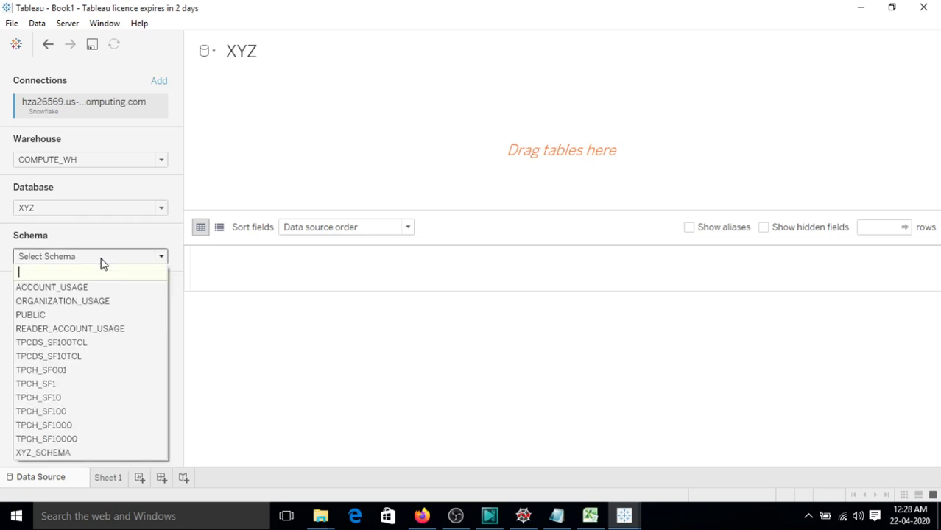
left_click(81, 414)
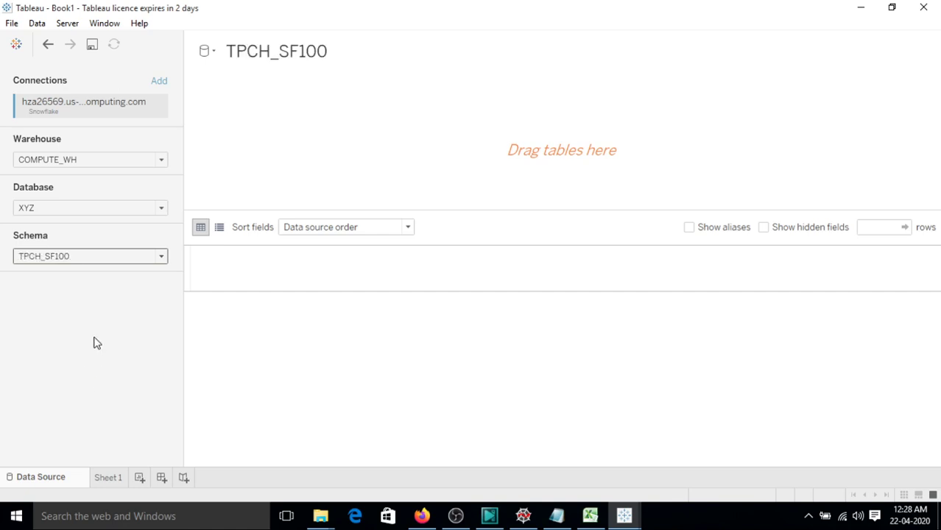
left_click(101, 262)
left_click(106, 261)
left_click(108, 263)
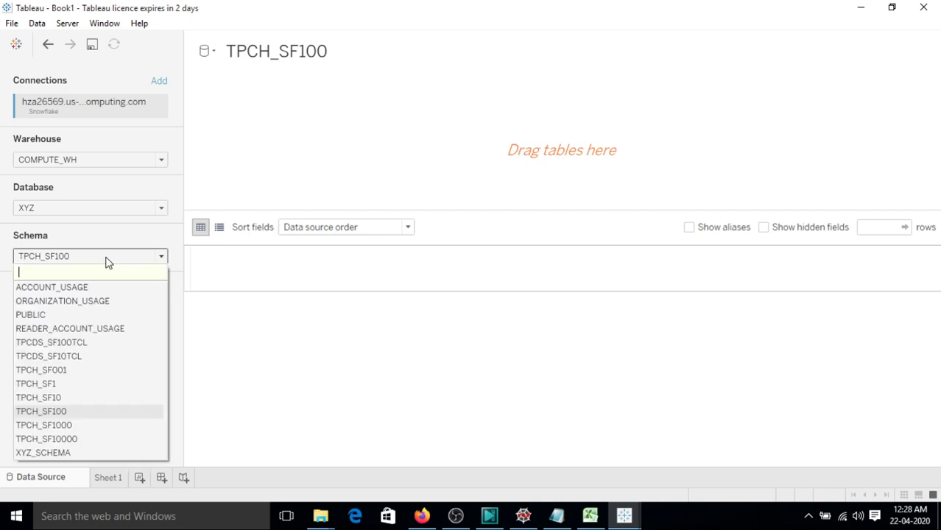
left_click(77, 398)
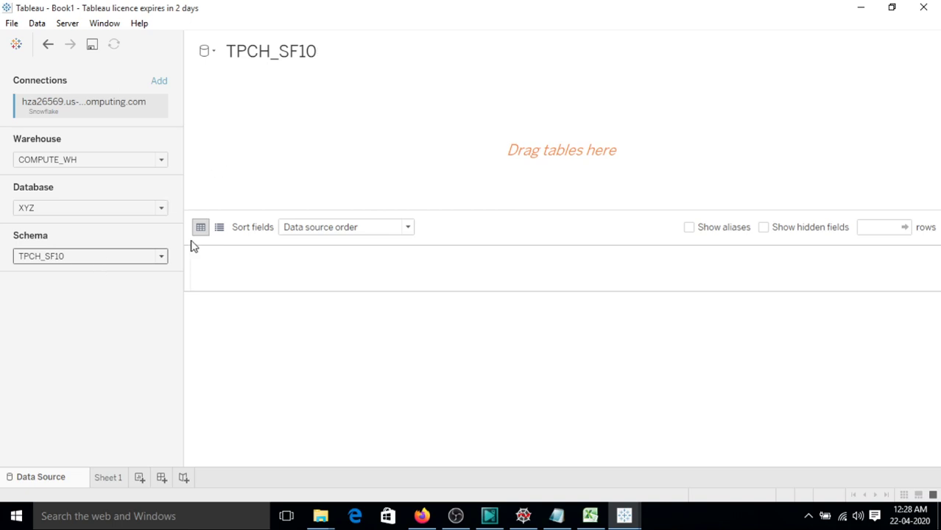
Change the schema to PUBLIC and bring up the Database list
left_click(114, 256)
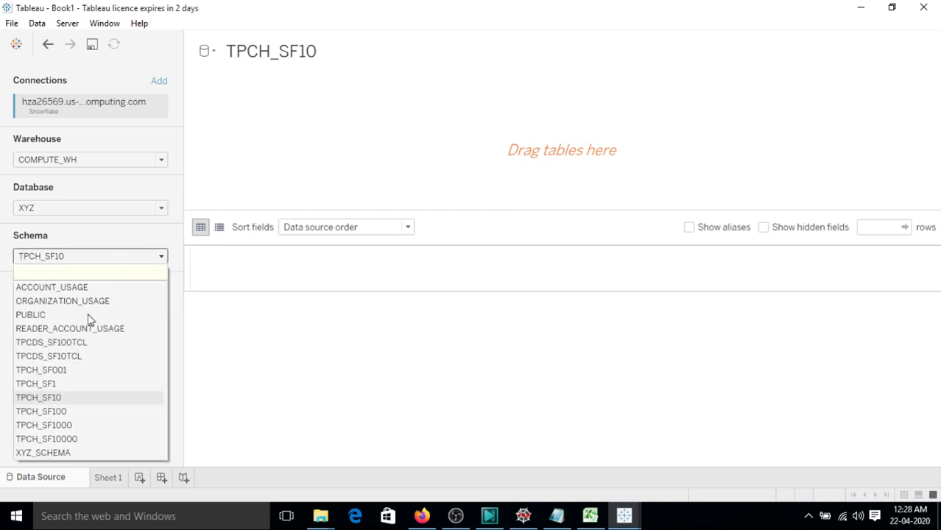
key("Escape")
key("Up")
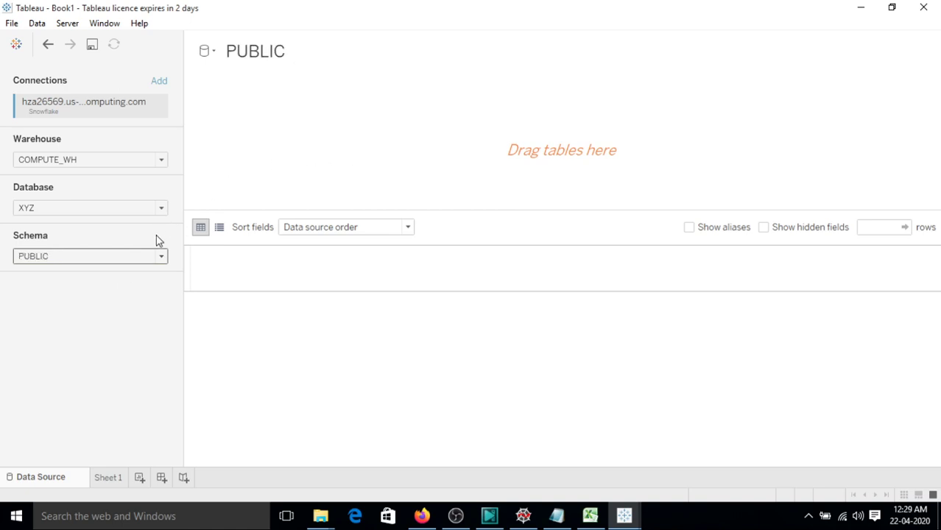
left_click(114, 289)
left_click(86, 207)
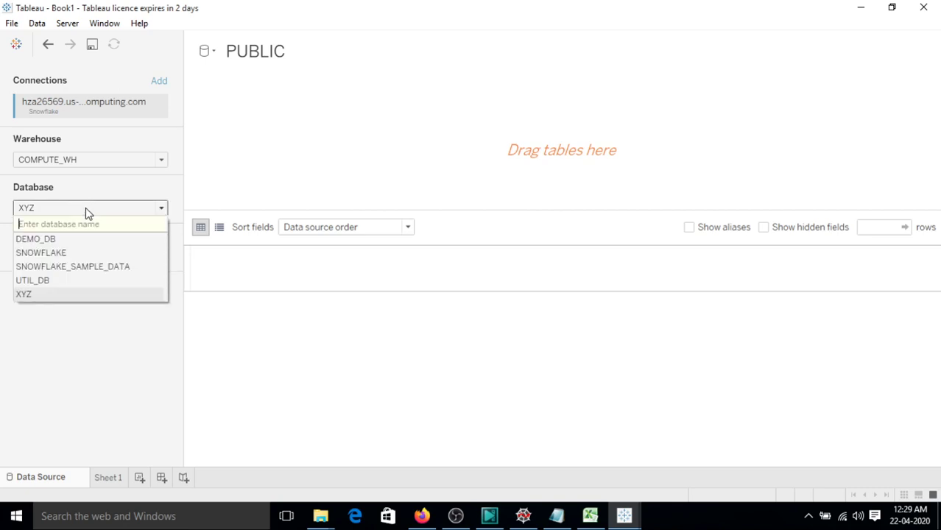
Select SNOWFLAKE_SAMPLE_DATA and schema TPCH_SF1, then drag CUSTOMER onto the canvas
left_click(87, 266)
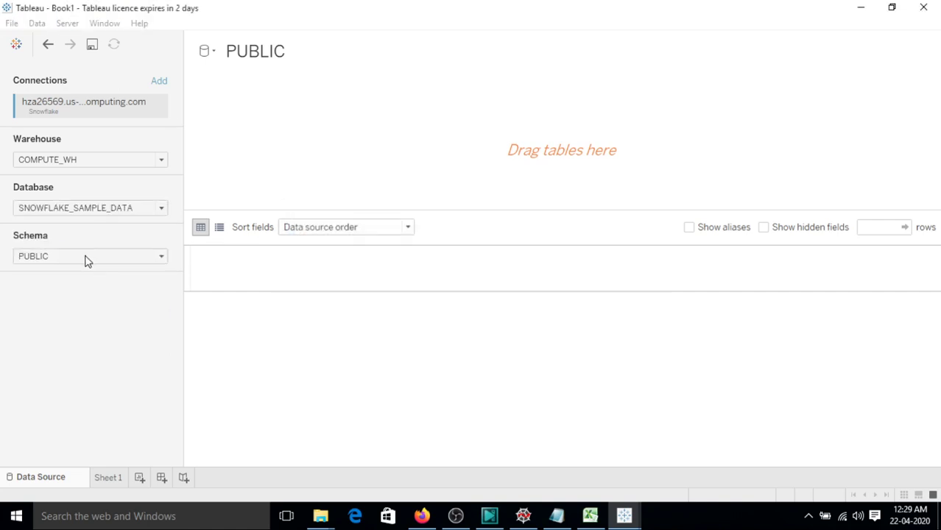
left_click(87, 260)
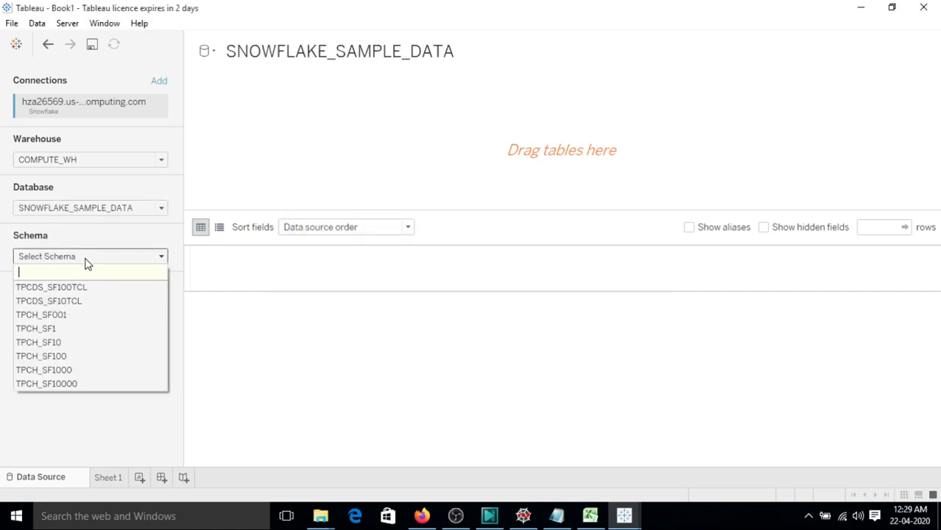
left_click(86, 329)
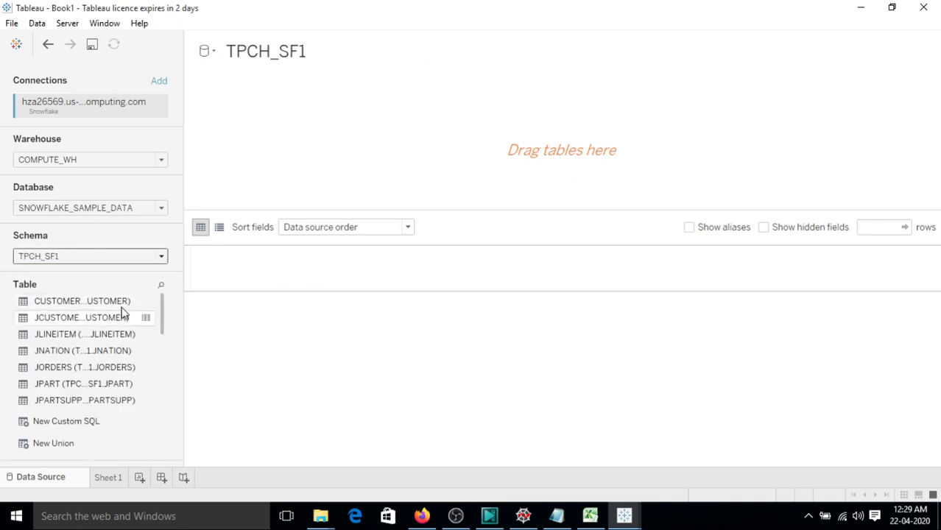
left_click_drag(165, 314, 164, 257)
left_click_drag(101, 304, 361, 158)
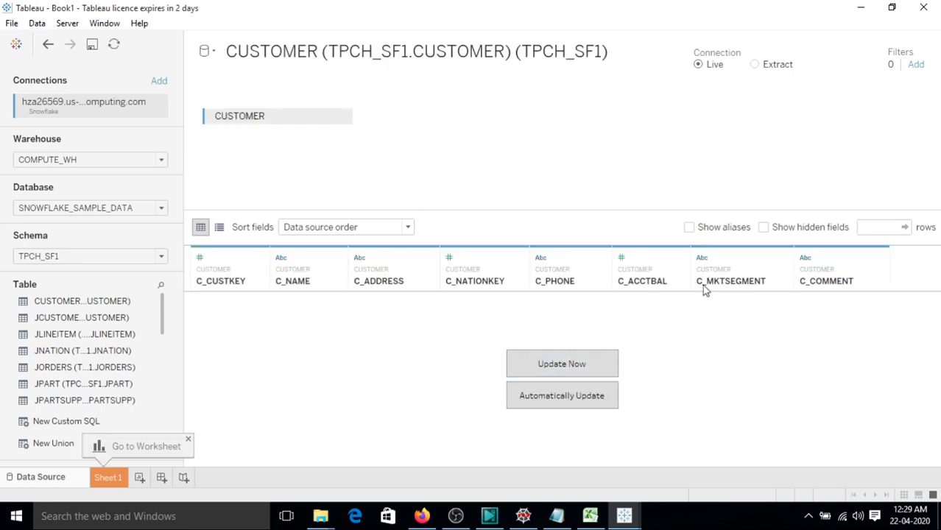
Load the CUSTOMER preview rows with Update Now and close the Go to Worksheet tip
left_click(568, 364)
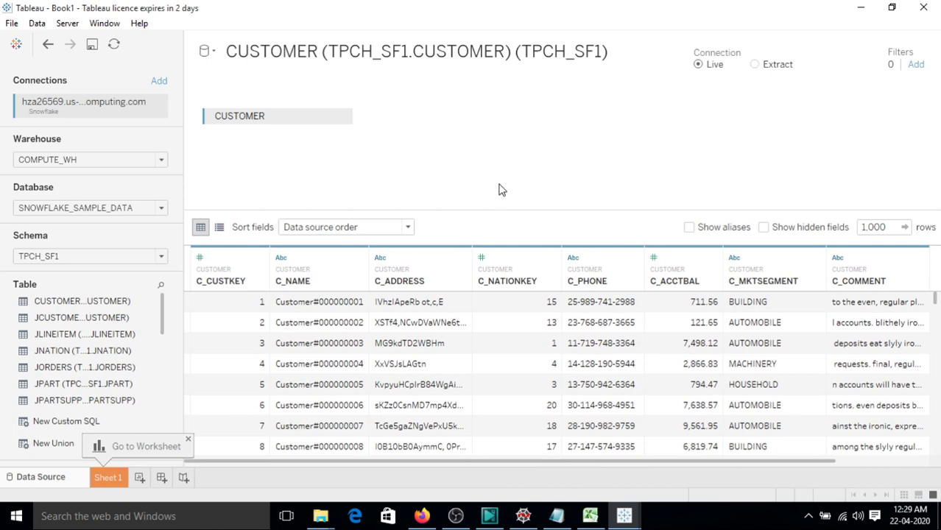
left_click(188, 440)
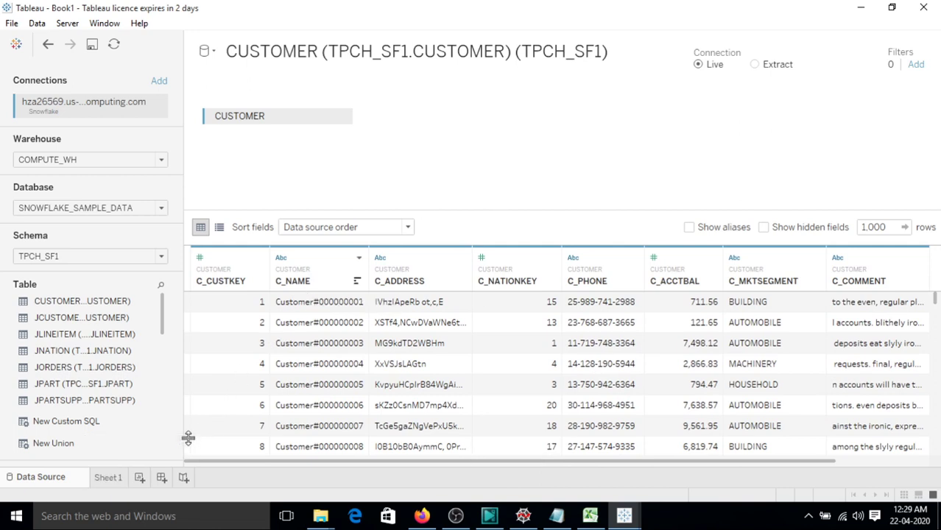